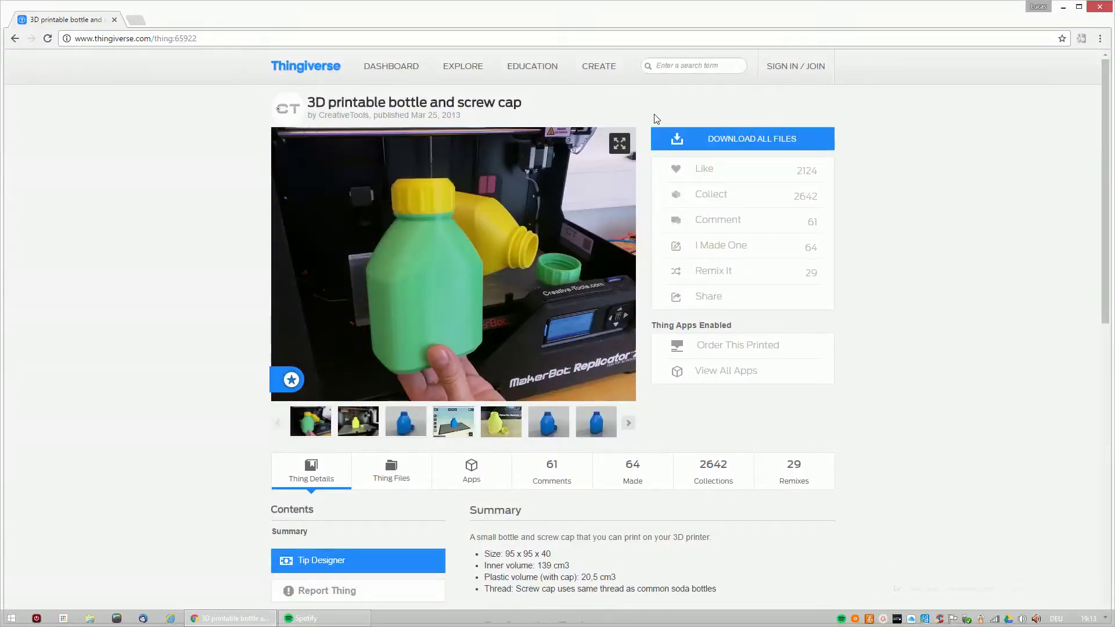
Download all of the bottle and screw cap files from the Thingiverse page
click(686, 139)
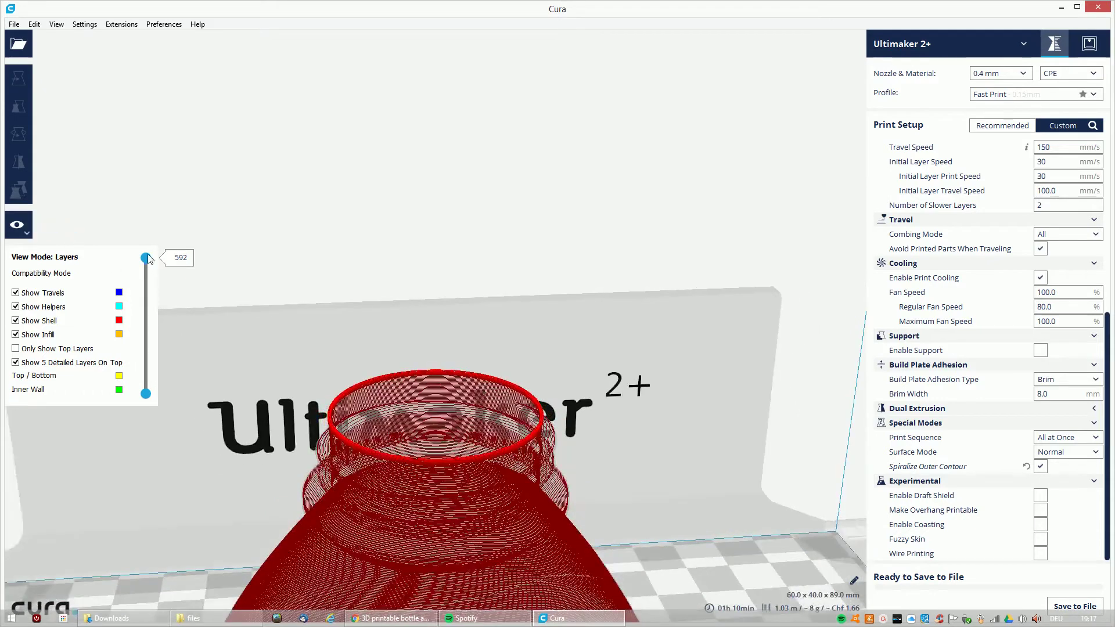
Step the layer preview down to layer 418 and review material options, keeping CPE
key(Down)
key(Down)
key(Down)
drag(146, 261, 156, 302)
scroll(193, 324, down, 5)
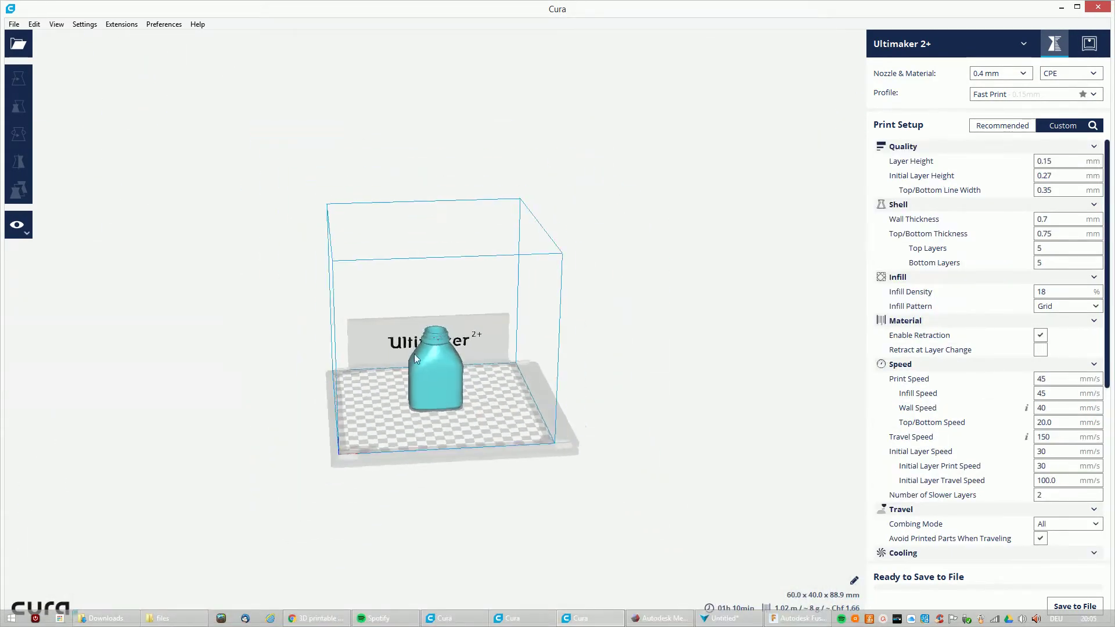
scroll(413, 354, up, 5)
scroll(431, 350, up, 3)
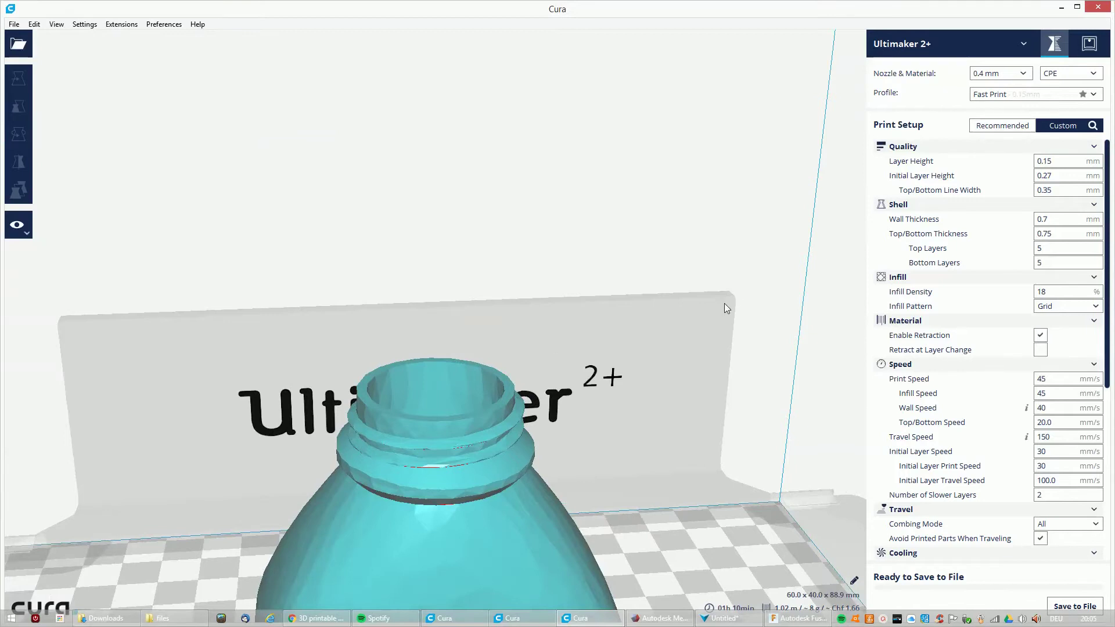
scroll(495, 420, down, 5)
scroll(478, 392, down, 2)
scroll(478, 392, up, 3)
scroll(426, 406, up, 2)
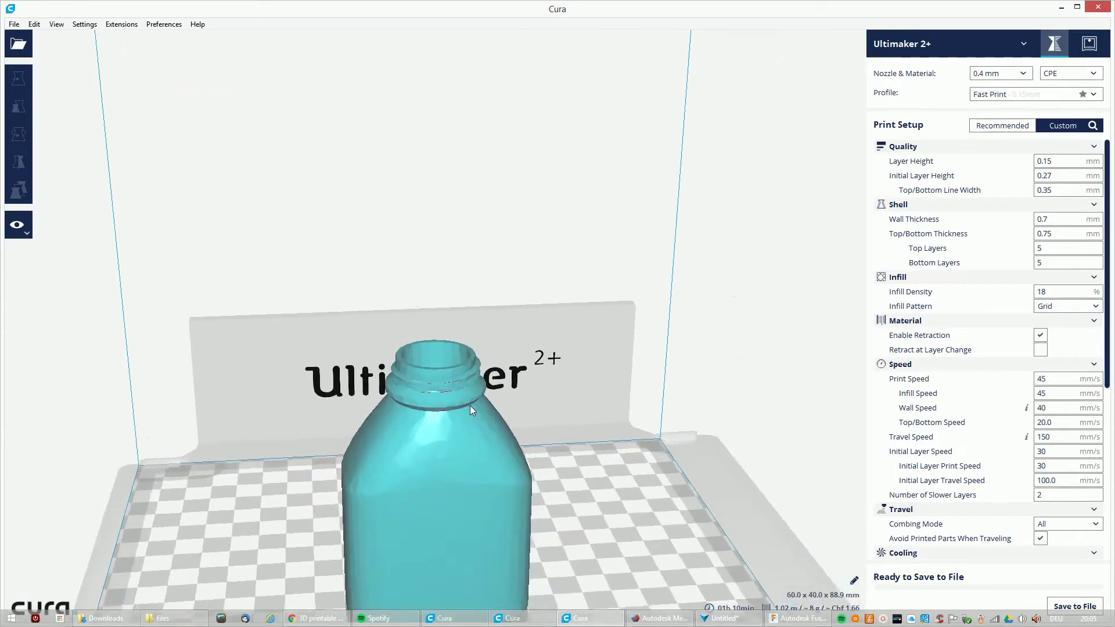
click(1091, 80)
scroll(1018, 378, down, 2)
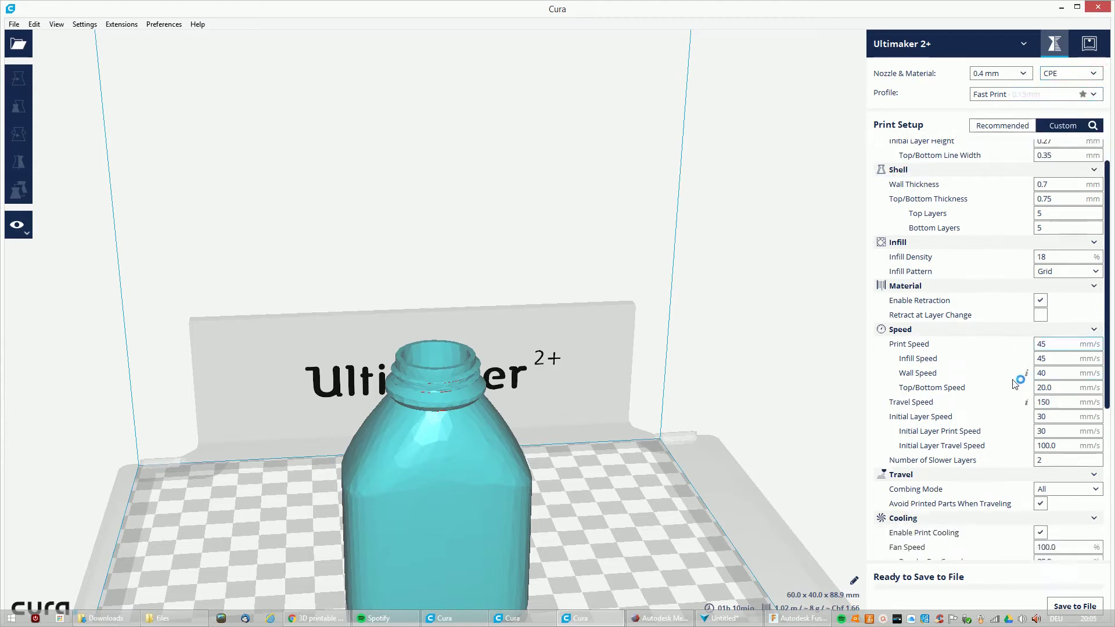
scroll(973, 470, down, 2)
scroll(1041, 485, down, 1)
scroll(1041, 487, down, 1)
scroll(1043, 497, down, 1)
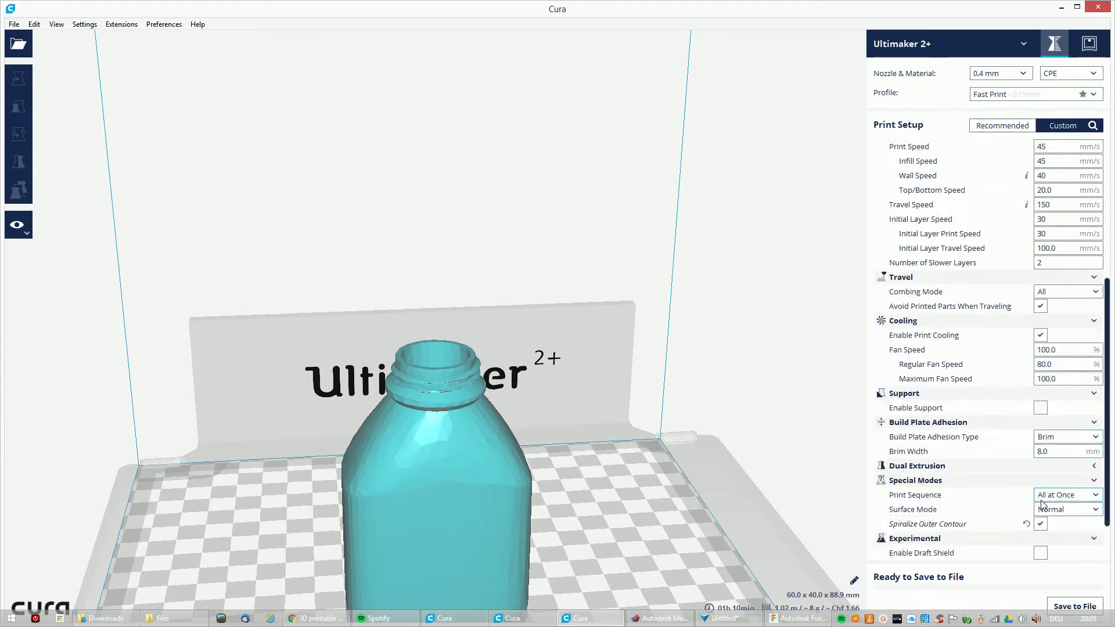
Toggle Spiralize Outer Contour off and back on, then show the sliced bottle in Layers view
click(1042, 525)
click(1040, 525)
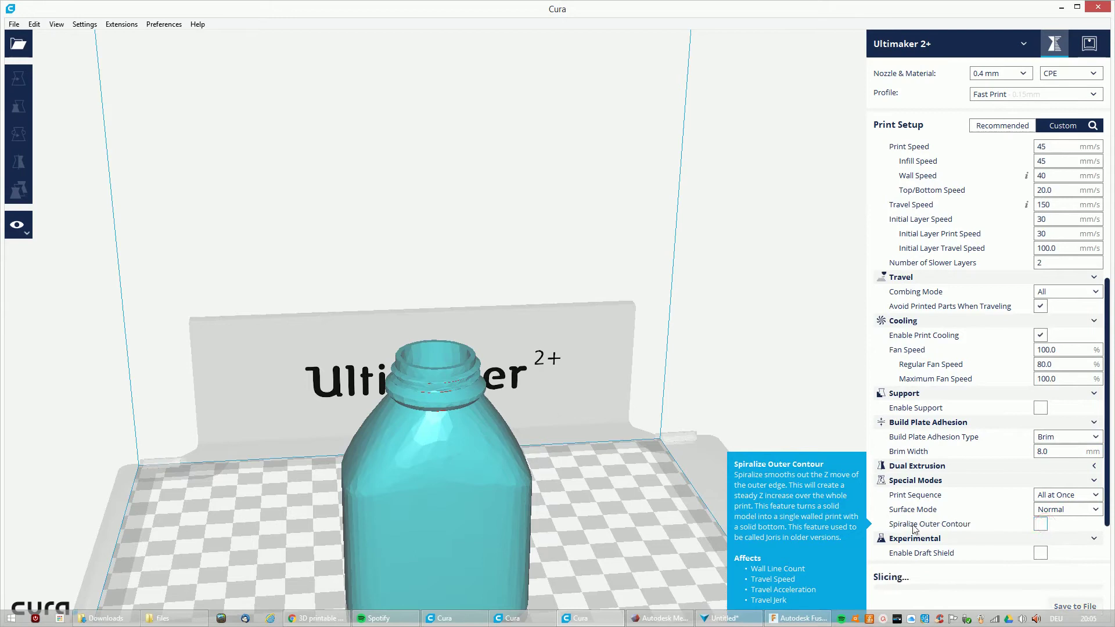
click(1046, 525)
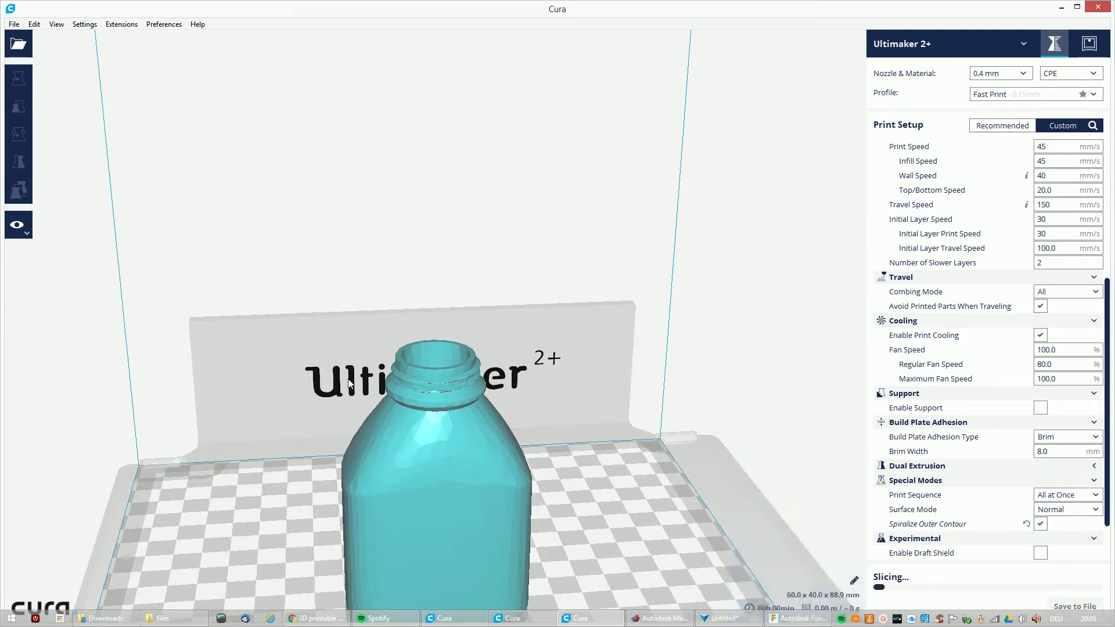
click(19, 232)
click(26, 273)
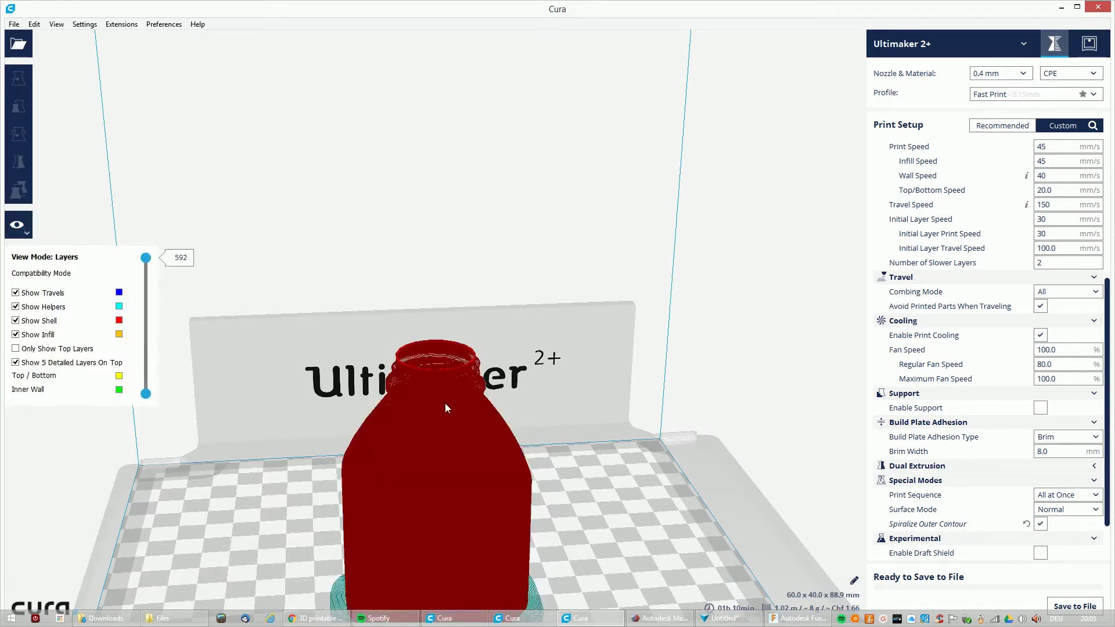
scroll(446, 403, up, 3)
scroll(471, 421, up, 3)
right_drag(514, 427, 570, 284)
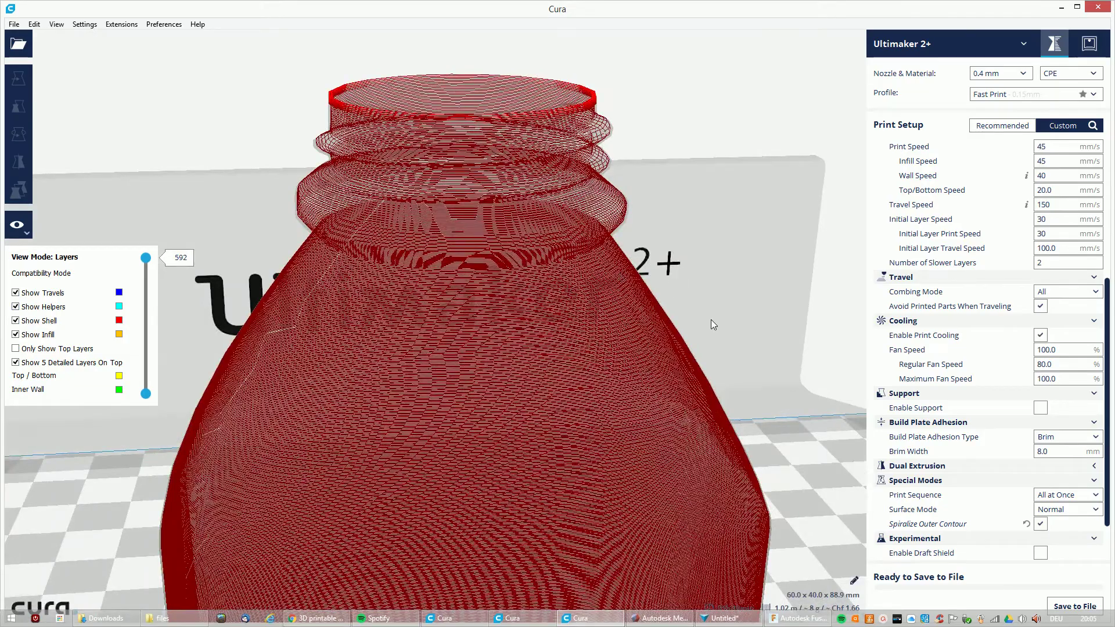
mouse_move(714, 315)
right_down()
mouse_move(715, 293)
mouse_move(655, 378)
mouse_move(682, 284)
mouse_move(164, 282)
right_up()
scroll(655, 378, down, 2)
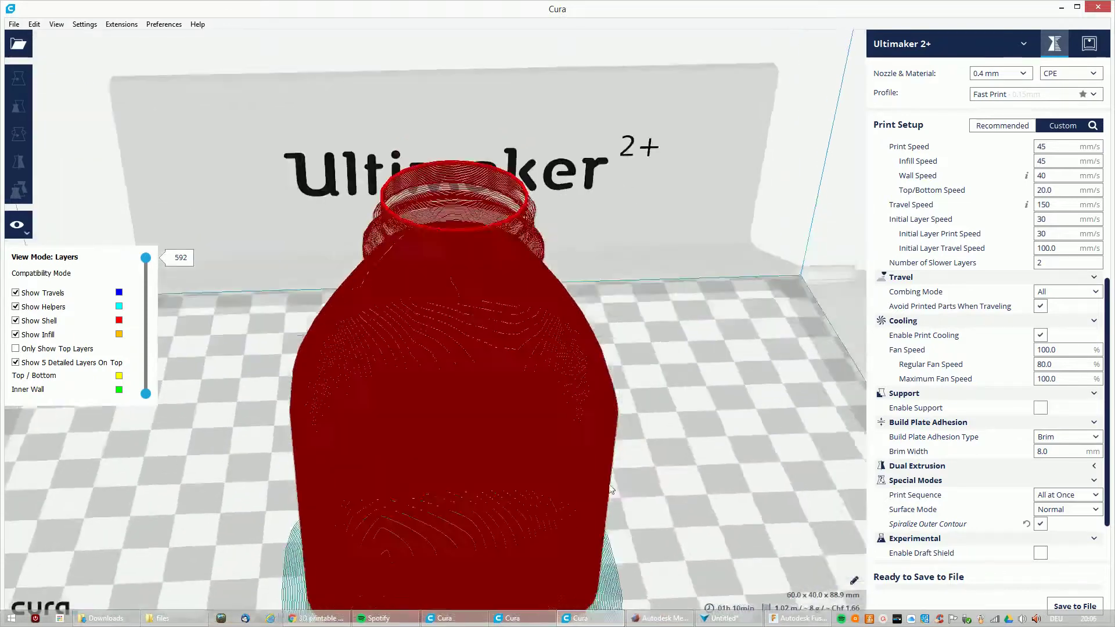